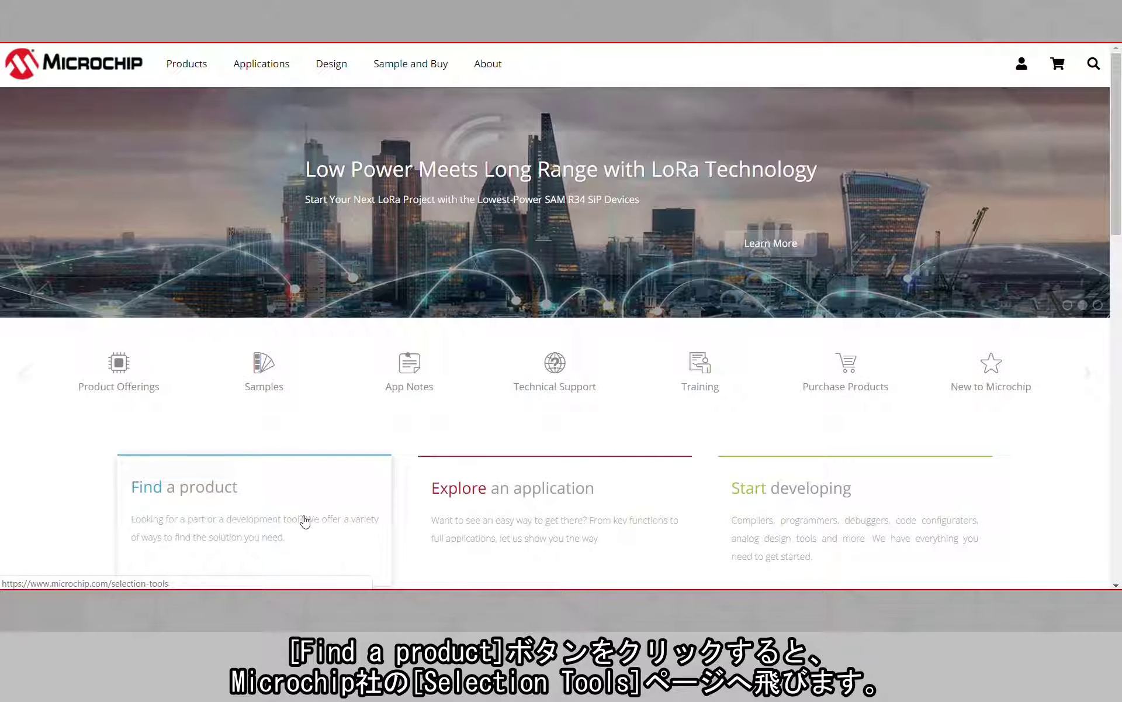
# Step: Open Microchip's product selection tools page from Find a product
pyautogui.click(304, 521)
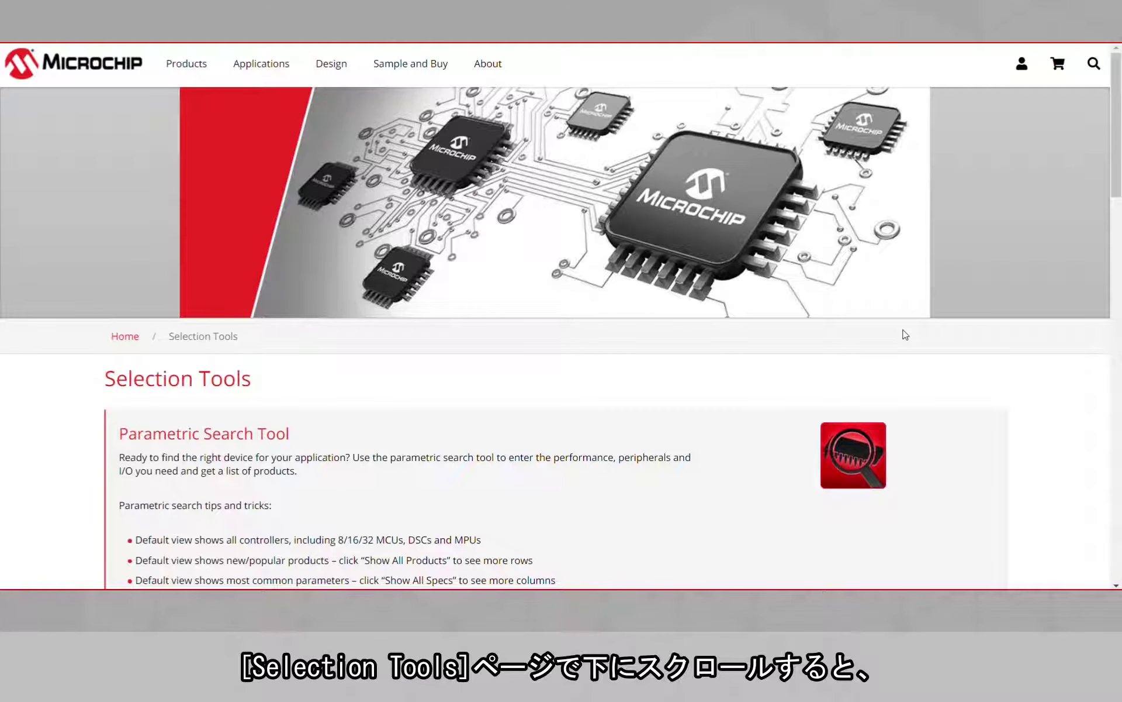
pyautogui.scroll(-2, 904, 335)
pyautogui.scroll(-2, 904, 334)
pyautogui.scroll(-2, 905, 335)
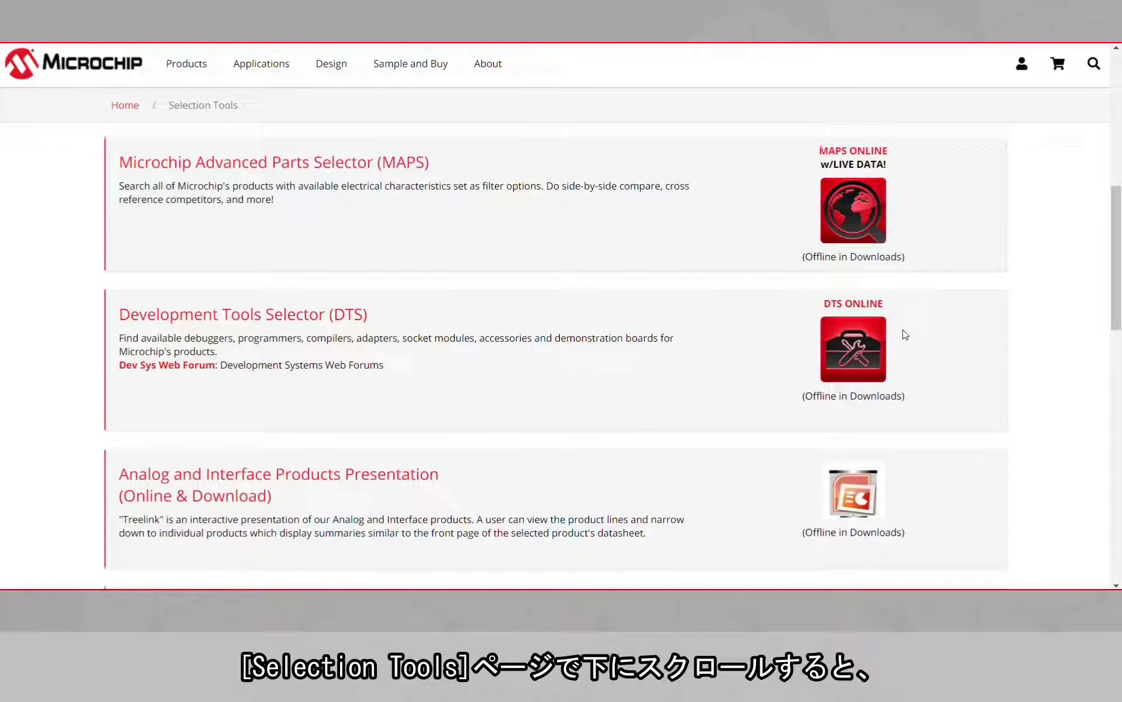
pyautogui.scroll(-2, 904, 333)
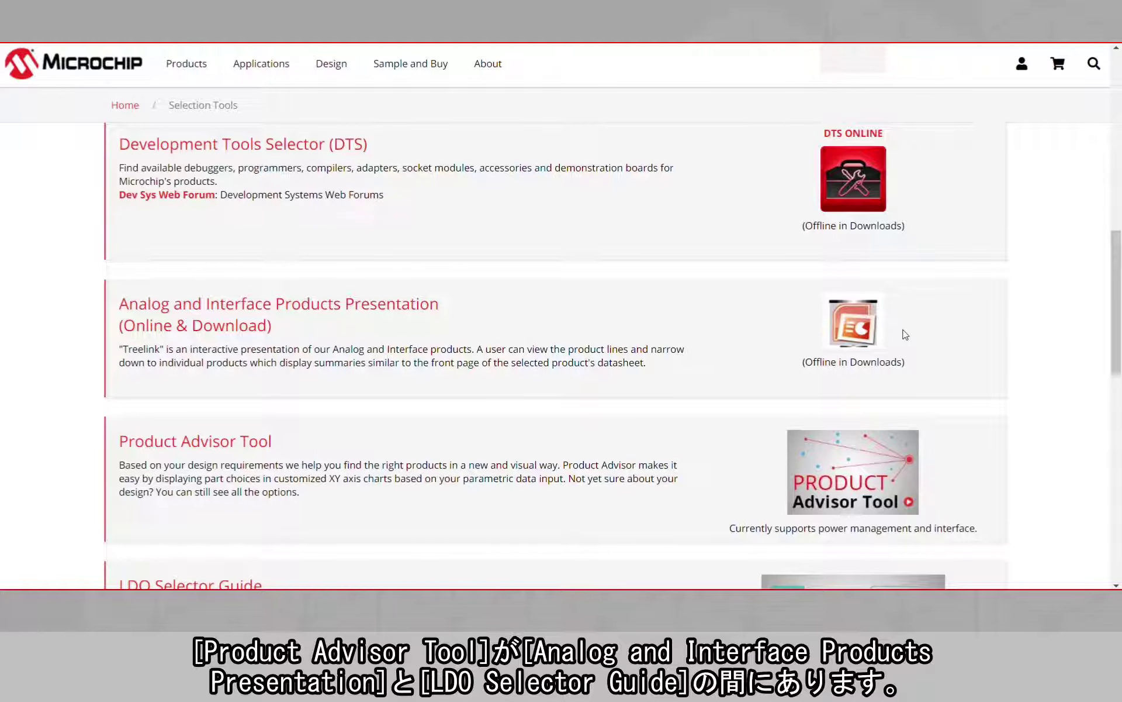
pyautogui.scroll(-2, 226, 401)
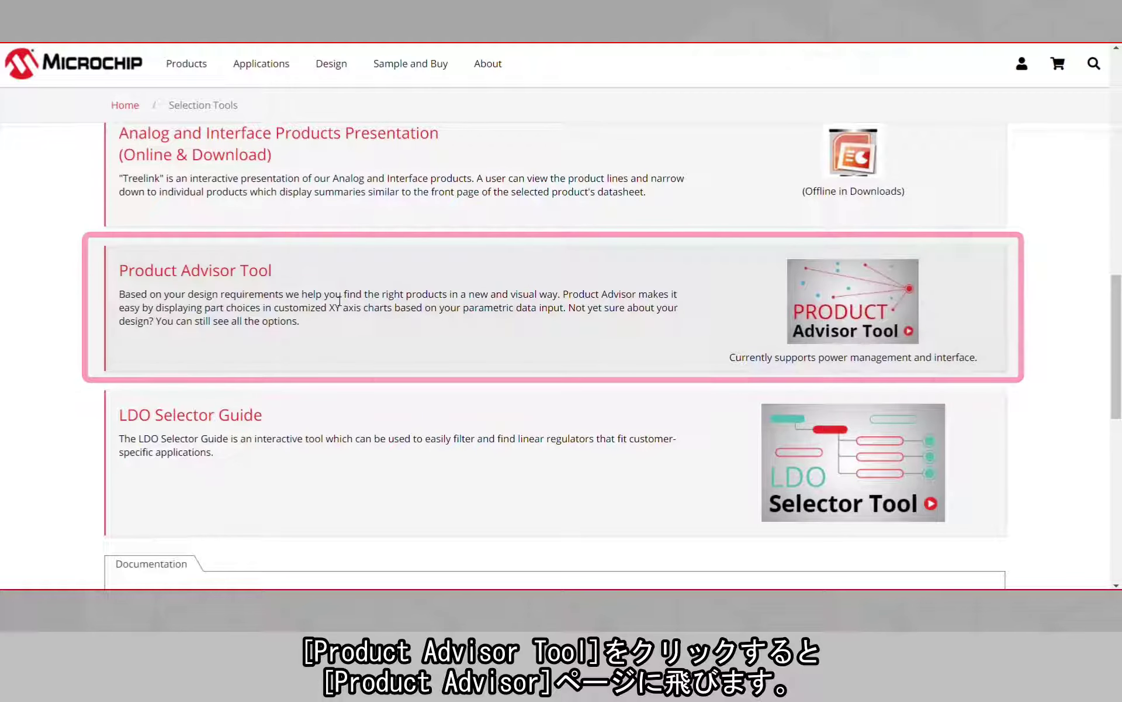
# Step: Open the Product Advisor tool, then the DC to DC Converter / Switching Regulators category
pyautogui.click(825, 318)
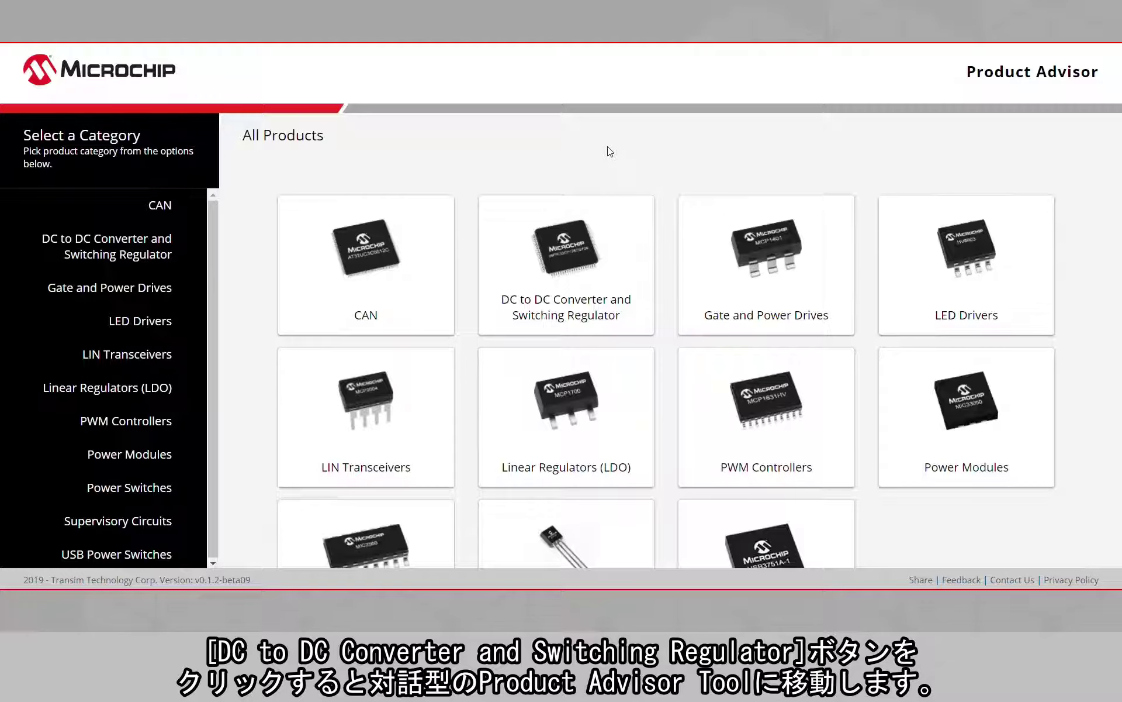
pyautogui.click(616, 240)
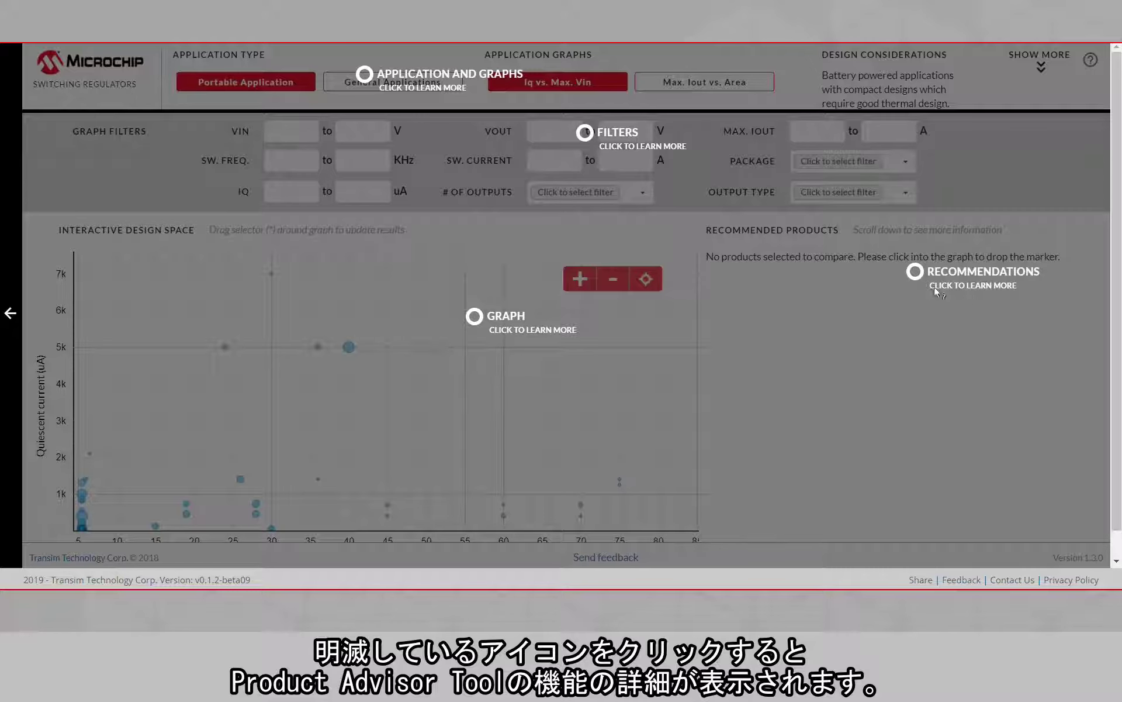
# Step: Go through the tour's application-and-graphs, graph, filters and recommendations hotspots, then dismiss it
pyautogui.click(381, 77)
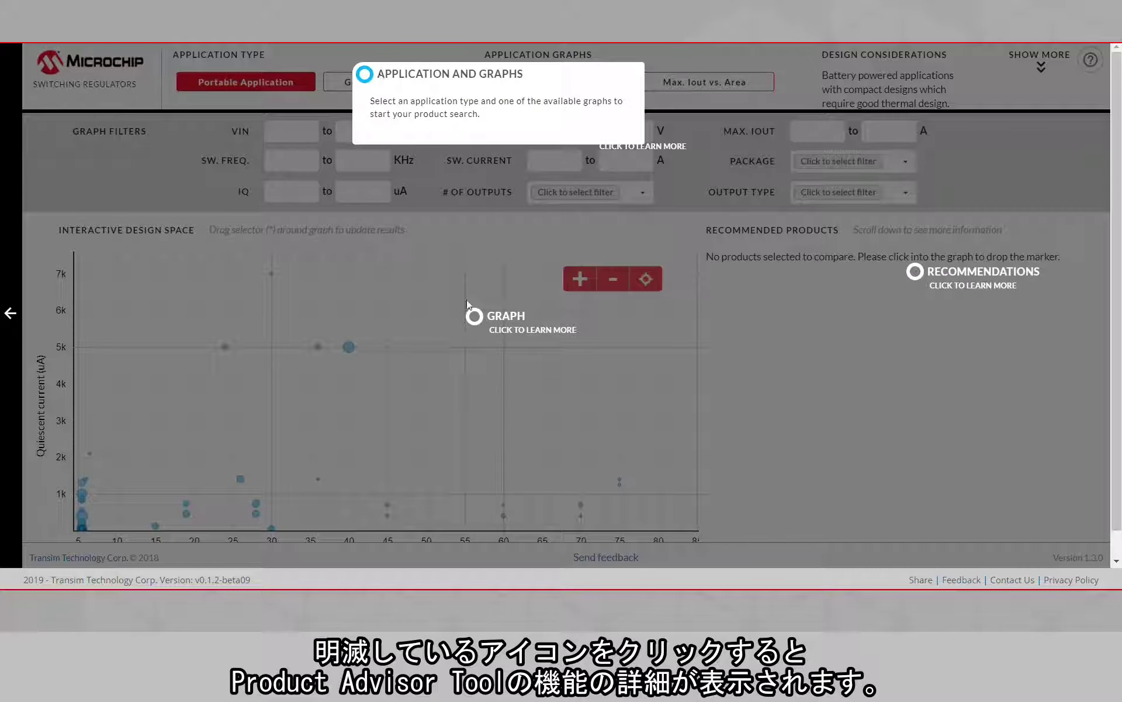
pyautogui.click(488, 336)
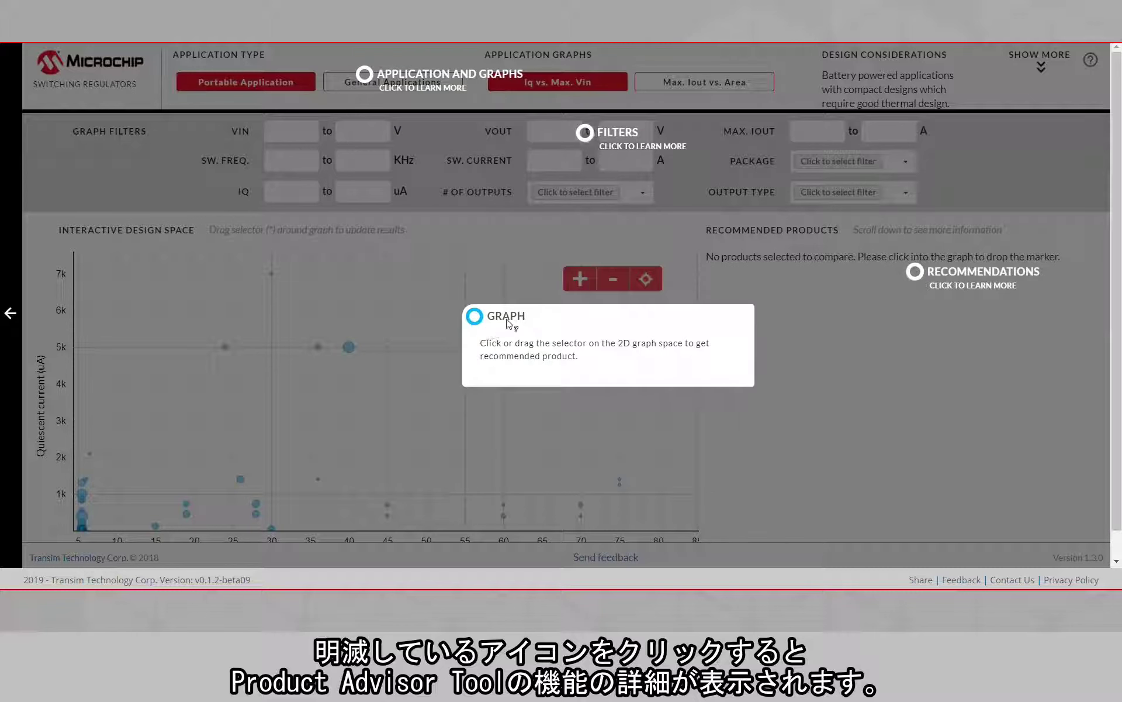
pyautogui.click(592, 138)
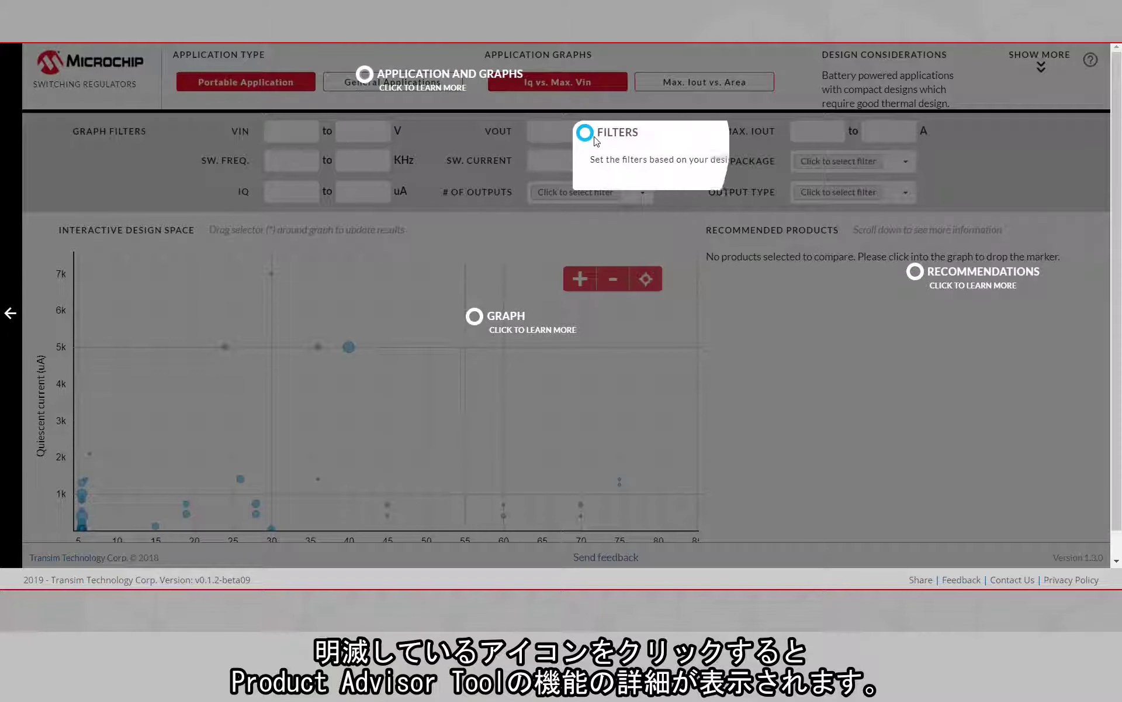
pyautogui.click(936, 273)
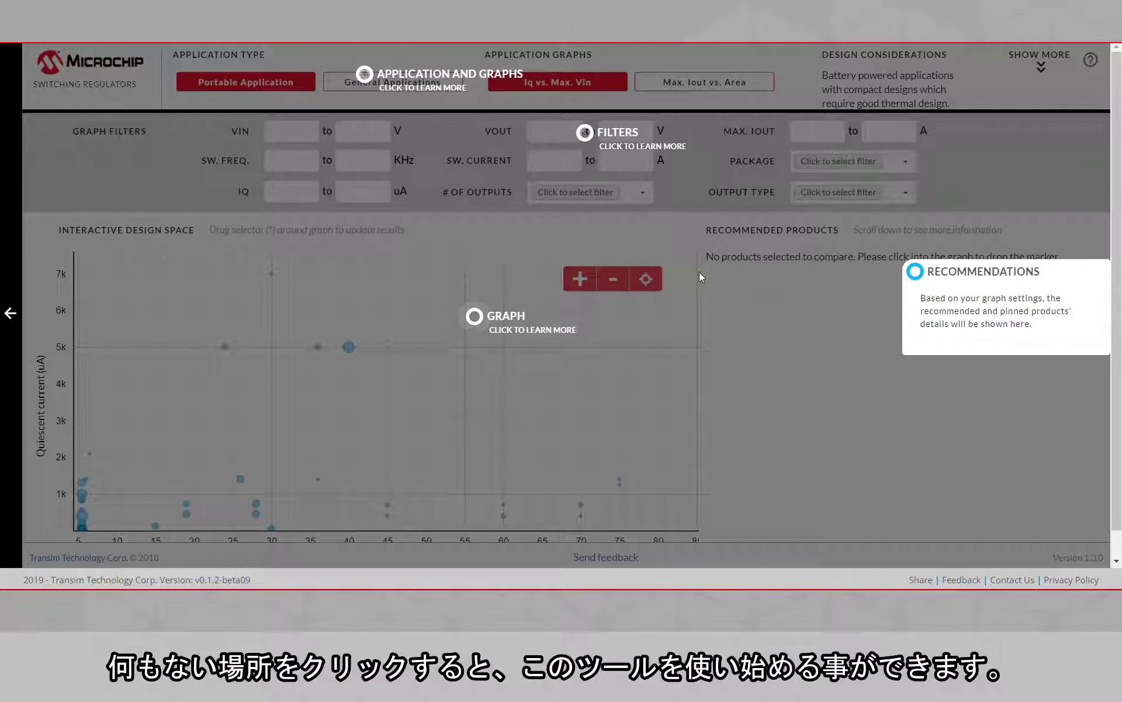
pyautogui.click(699, 269)
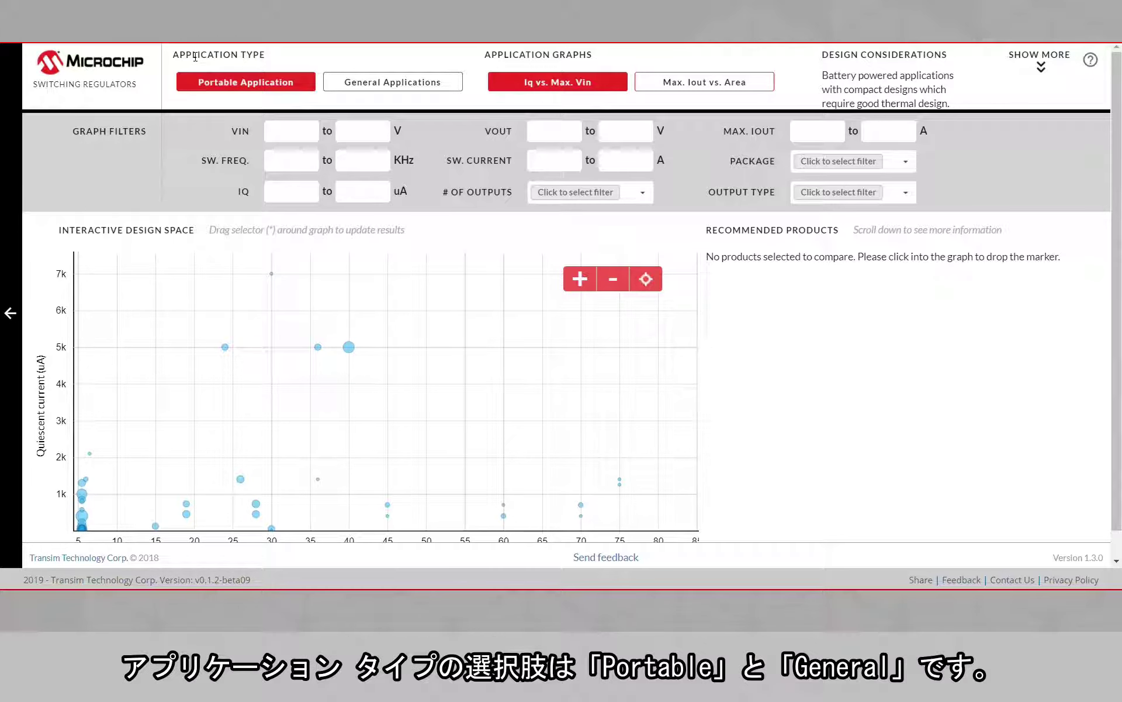
# Step: Toggle General Applications on and off and preview the Max. Output Current vs. Area chart
pyautogui.click(384, 92)
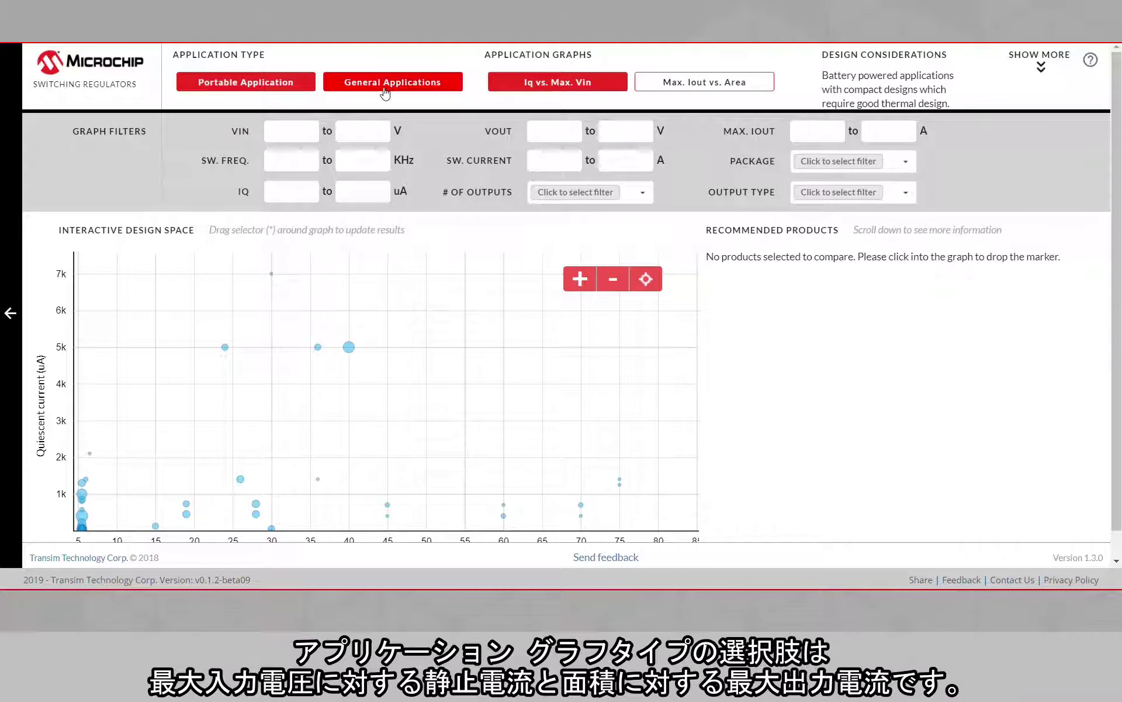
pyautogui.click(535, 87)
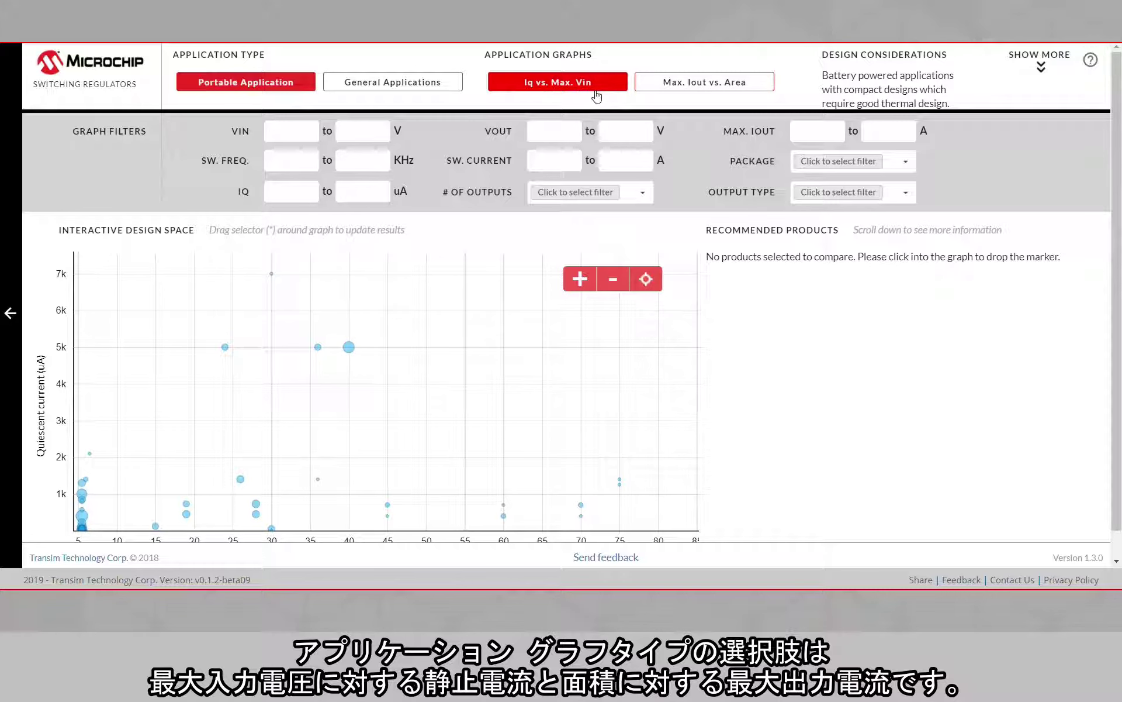
pyautogui.click(666, 95)
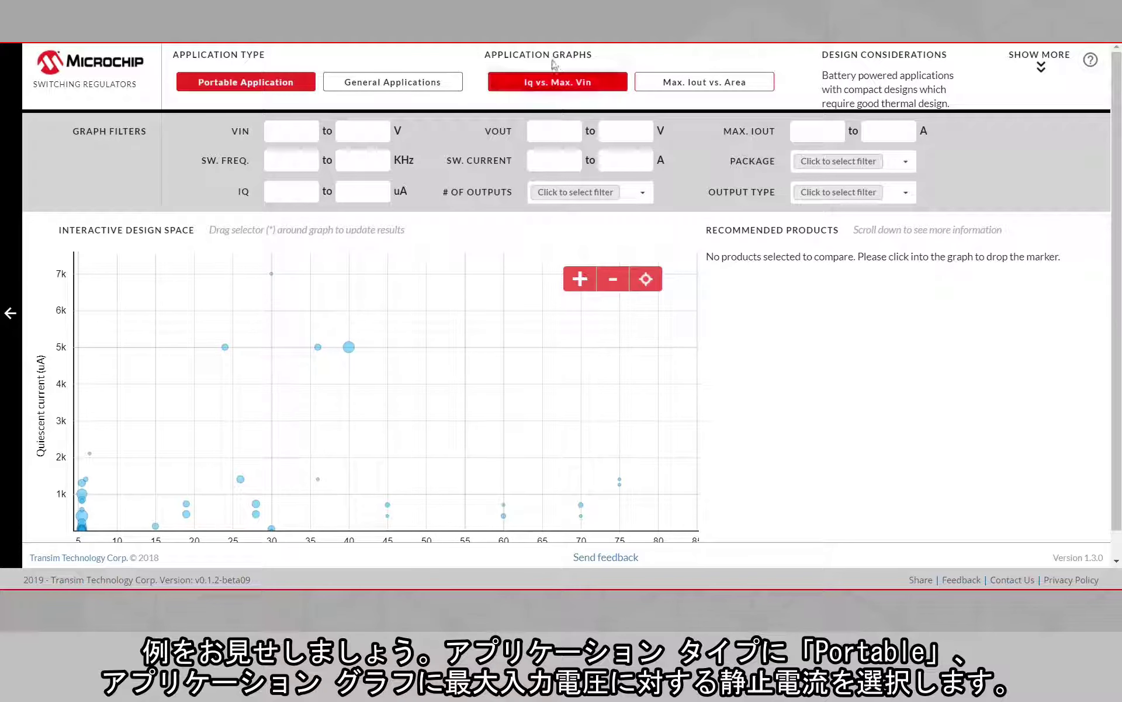
# Step: Enter the minimum and maximum input-voltage and output-voltage filters
pyautogui.click(301, 133)
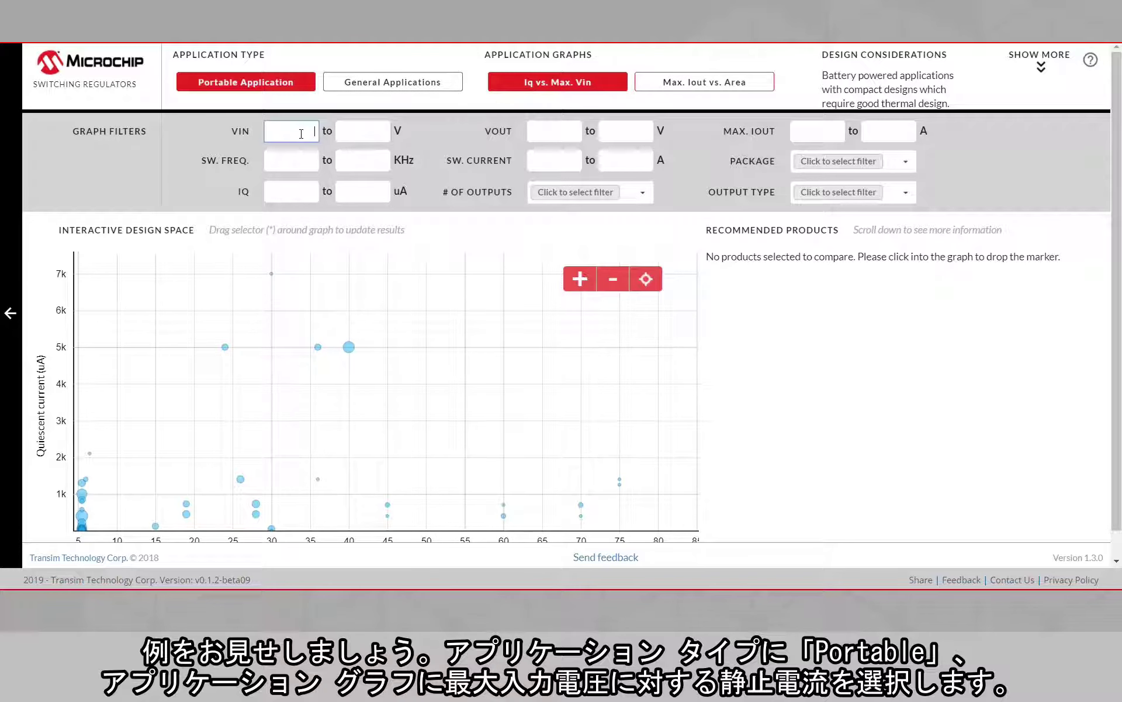
pyautogui.write('5')
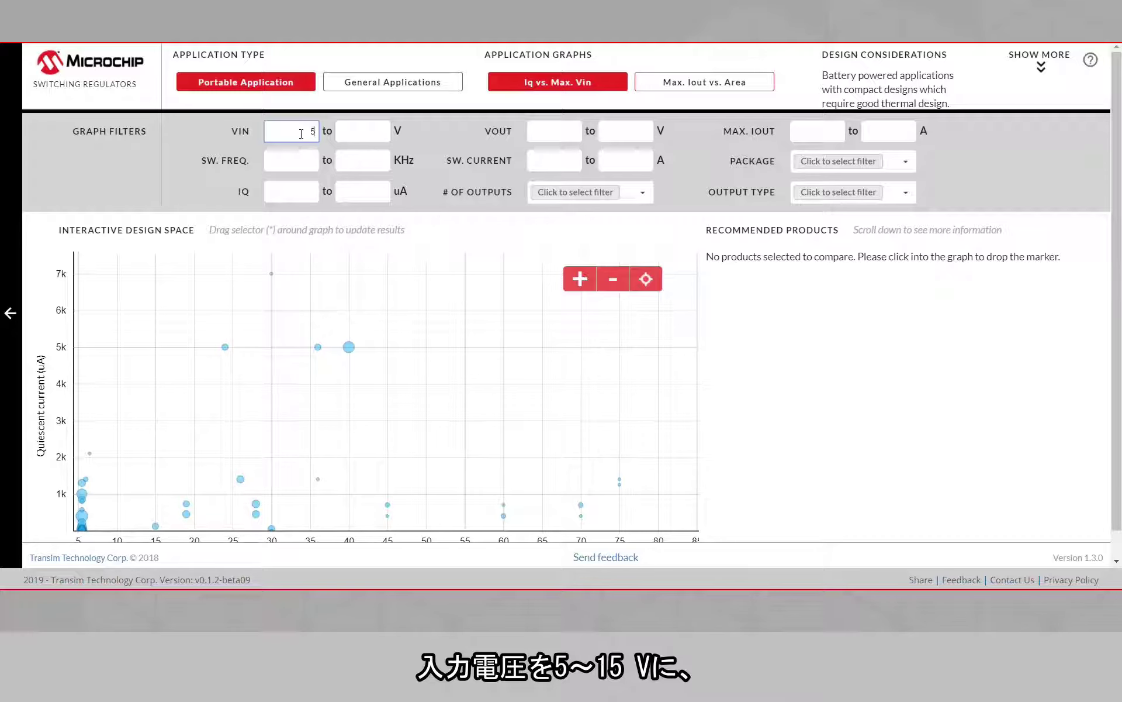
pyautogui.press('Tab')
pyautogui.write('15')
pyautogui.press('Tab')
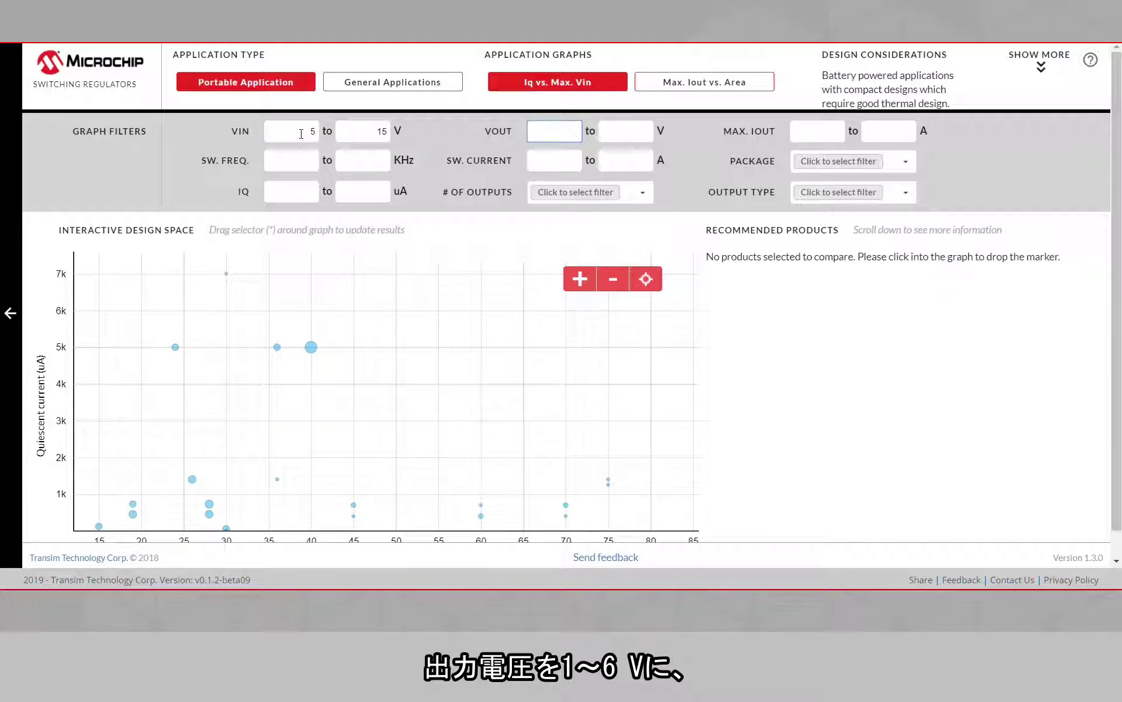
pyautogui.write('1')
pyautogui.press('Tab')
pyautogui.write('6')
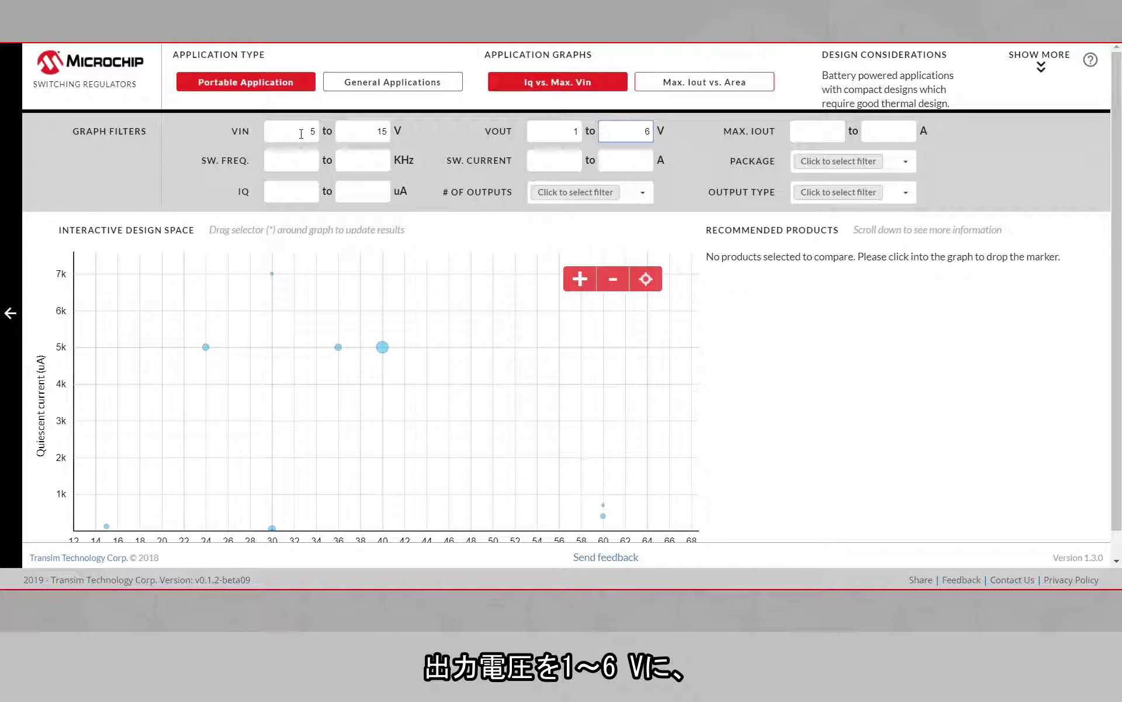
pyautogui.press('Tab')
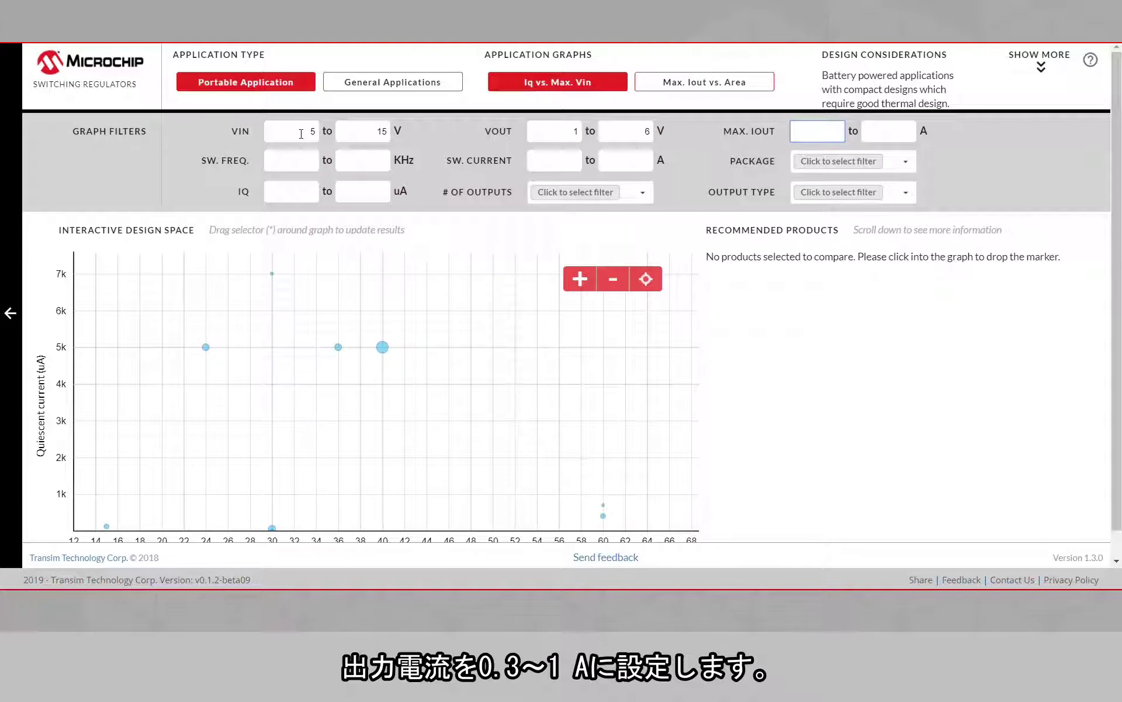
pyautogui.write('3')
# Step: Complete the output-current filter, drop a graph marker for recommendations, and zoom out
pyautogui.press('Tab')
pyautogui.write('1')
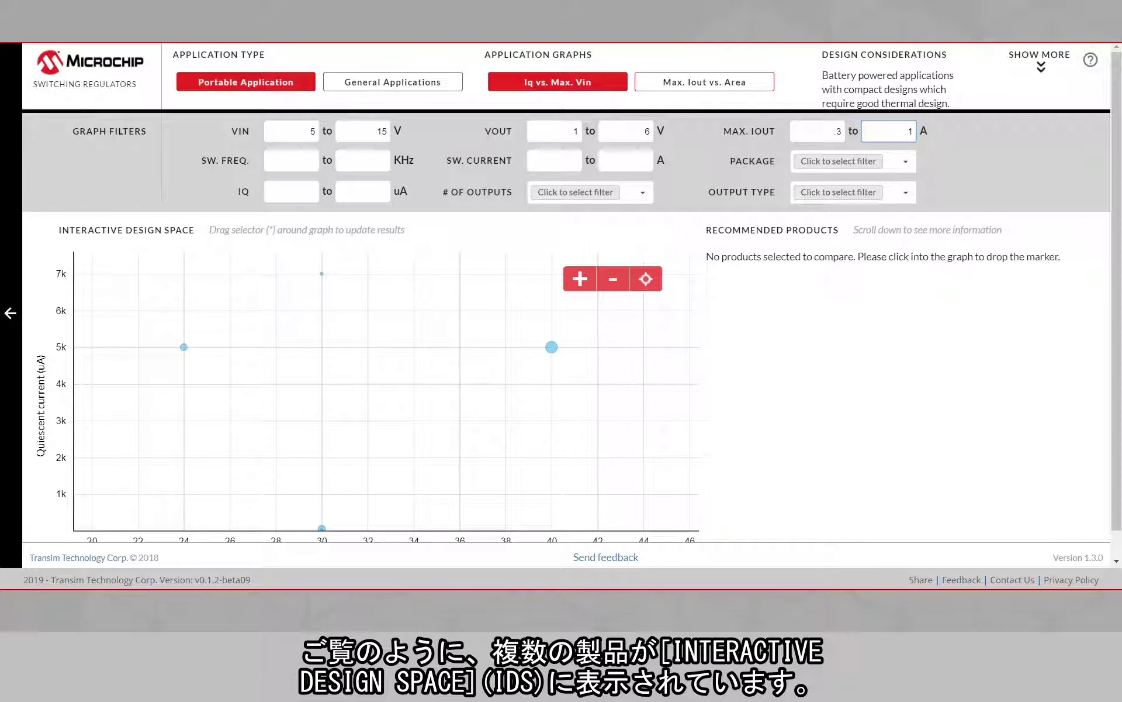
pyautogui.click(322, 386)
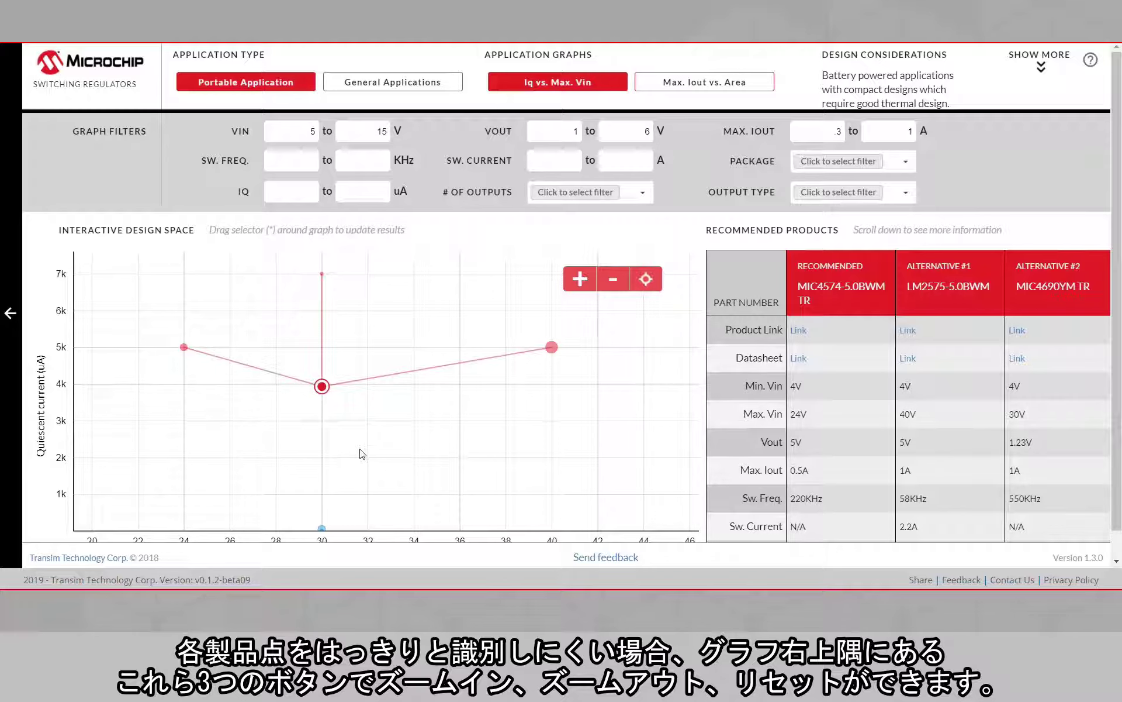
pyautogui.click(615, 284)
# Step: Zoom the switching regulator graph out, back in, and reset its view
pyautogui.click(614, 285)
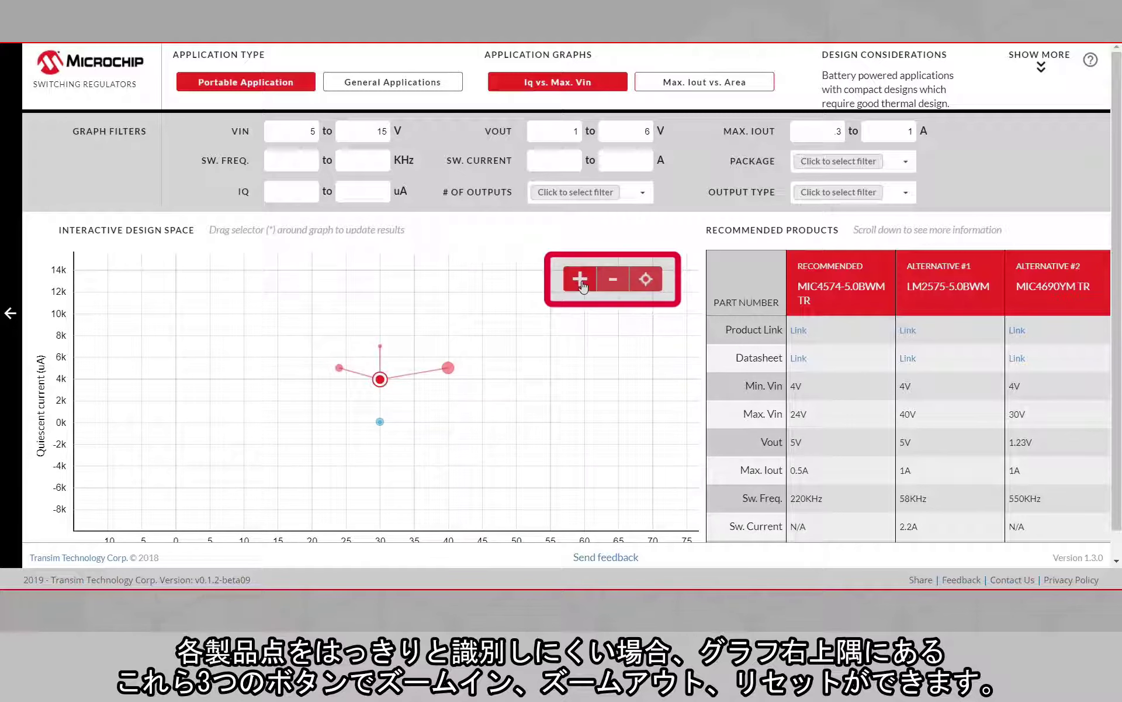
pyautogui.click(581, 281)
pyautogui.click(645, 280)
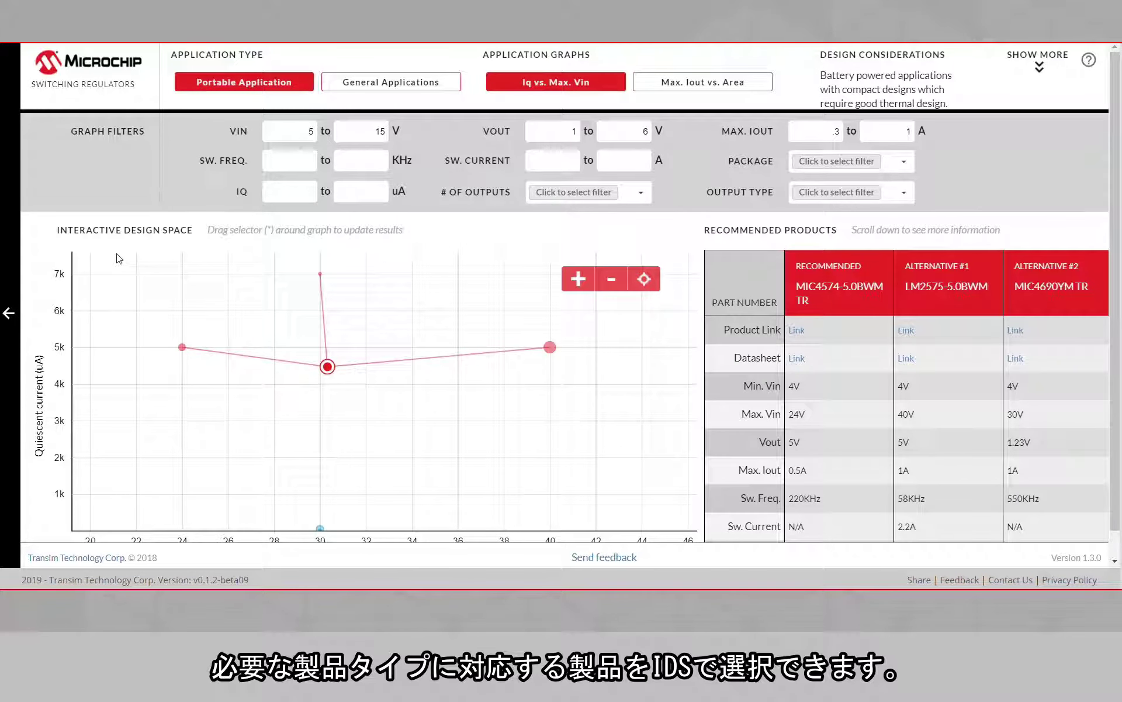
# Step: Move the marker to two new graph spots, then open the Linear Regulators (LDO) category
pyautogui.click(267, 385)
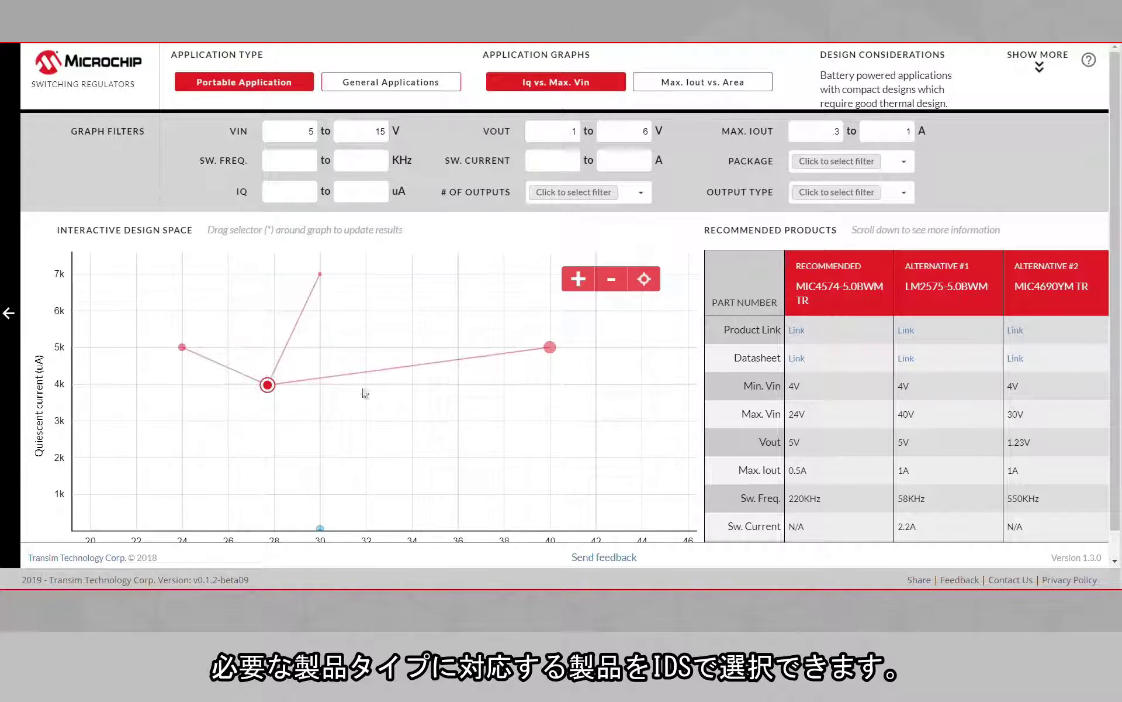
pyautogui.click(400, 399)
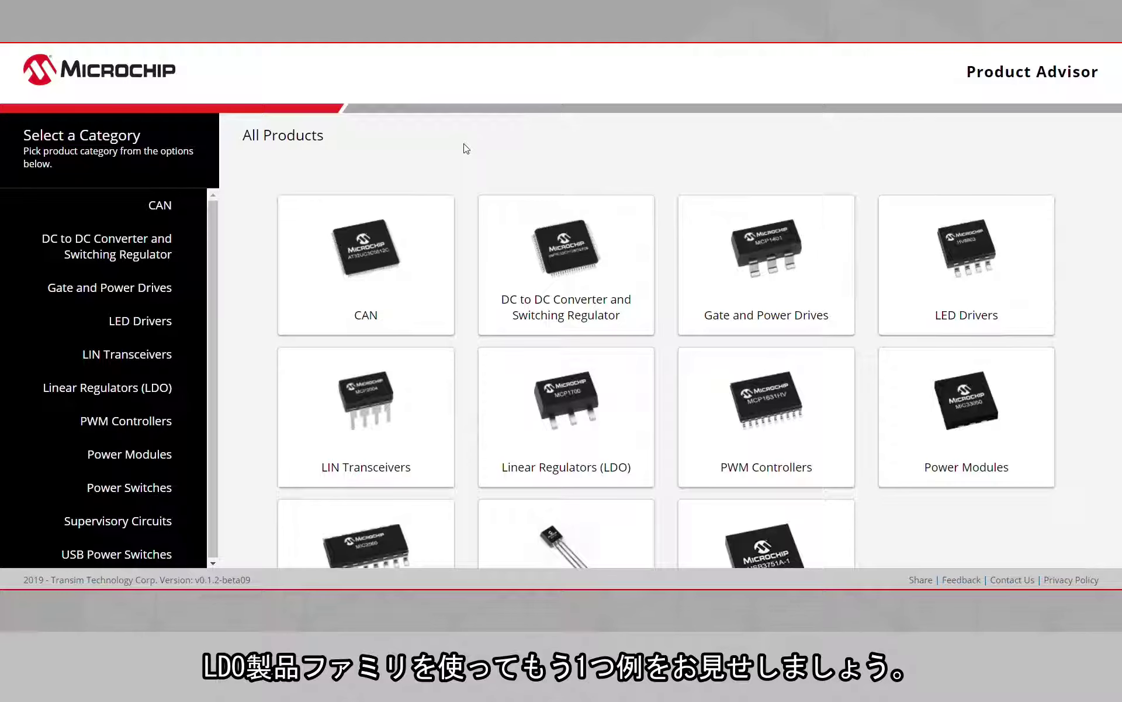
pyautogui.click(556, 393)
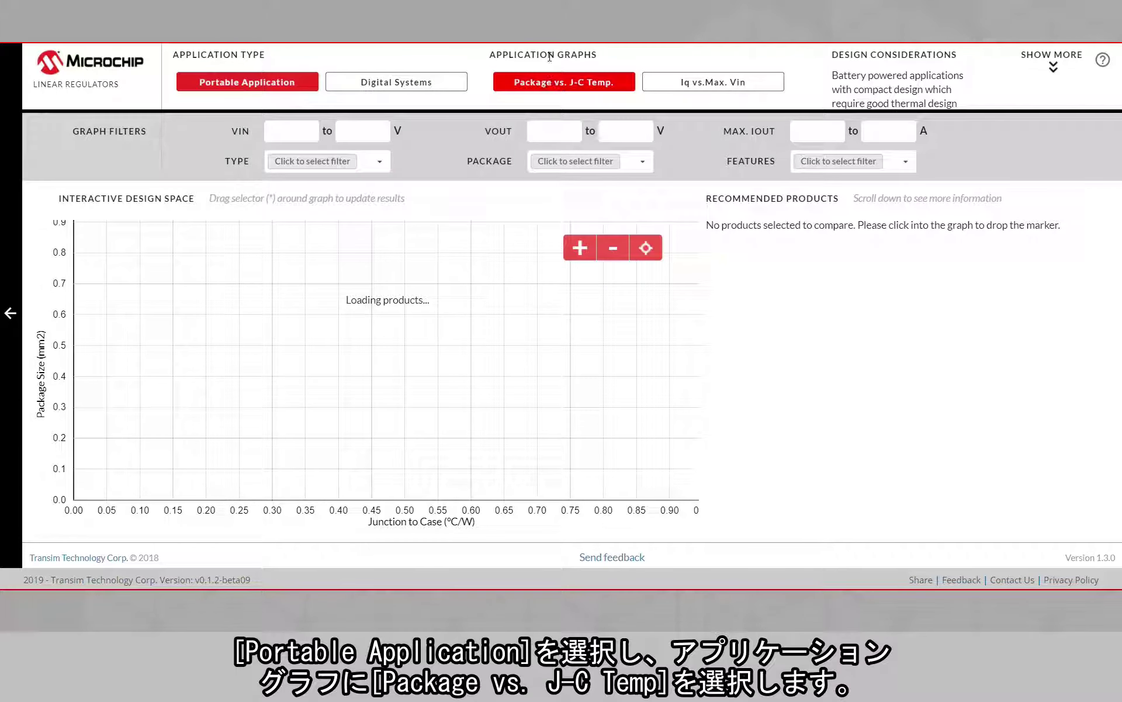
# Step: Enter LDO filters VIN 2 to 10 V, VOUT 0.8 to 6 V, MAX. IOUT 0.15 to 0.3 A
pyautogui.click(275, 132)
pyautogui.press('Tab')
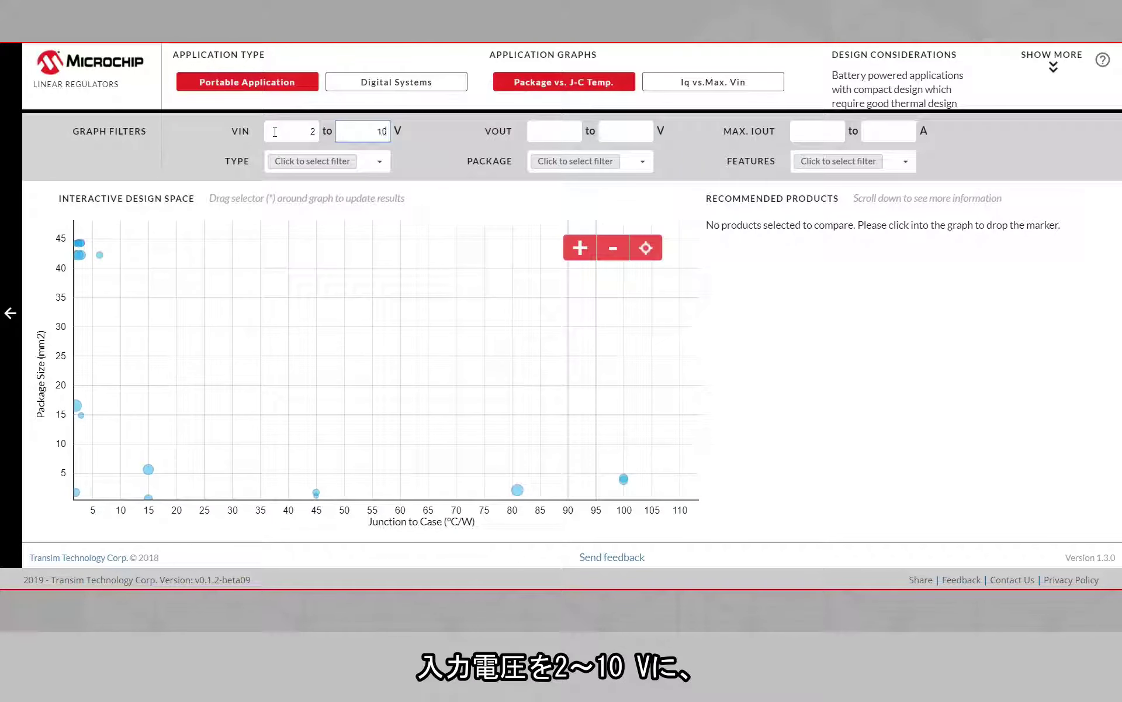
pyautogui.press('Tab')
pyautogui.write('8')
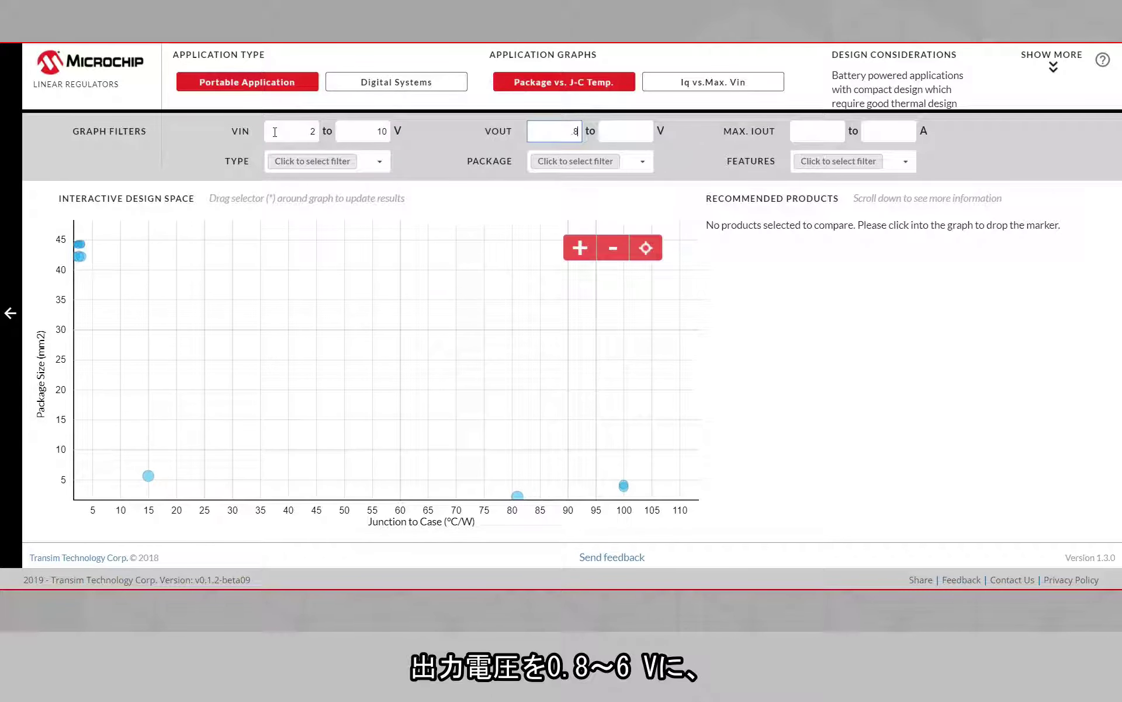
pyautogui.press('Tab')
pyautogui.write('6')
pyautogui.press('Tab')
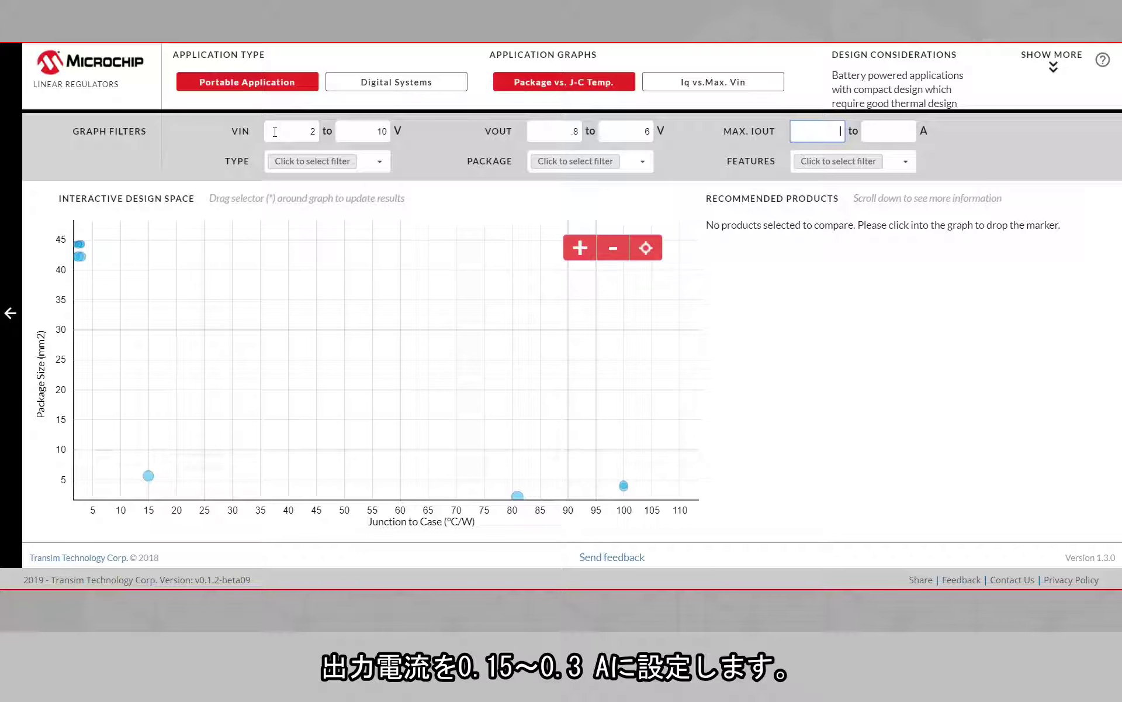
pyautogui.write('0.15')
pyautogui.press('Tab')
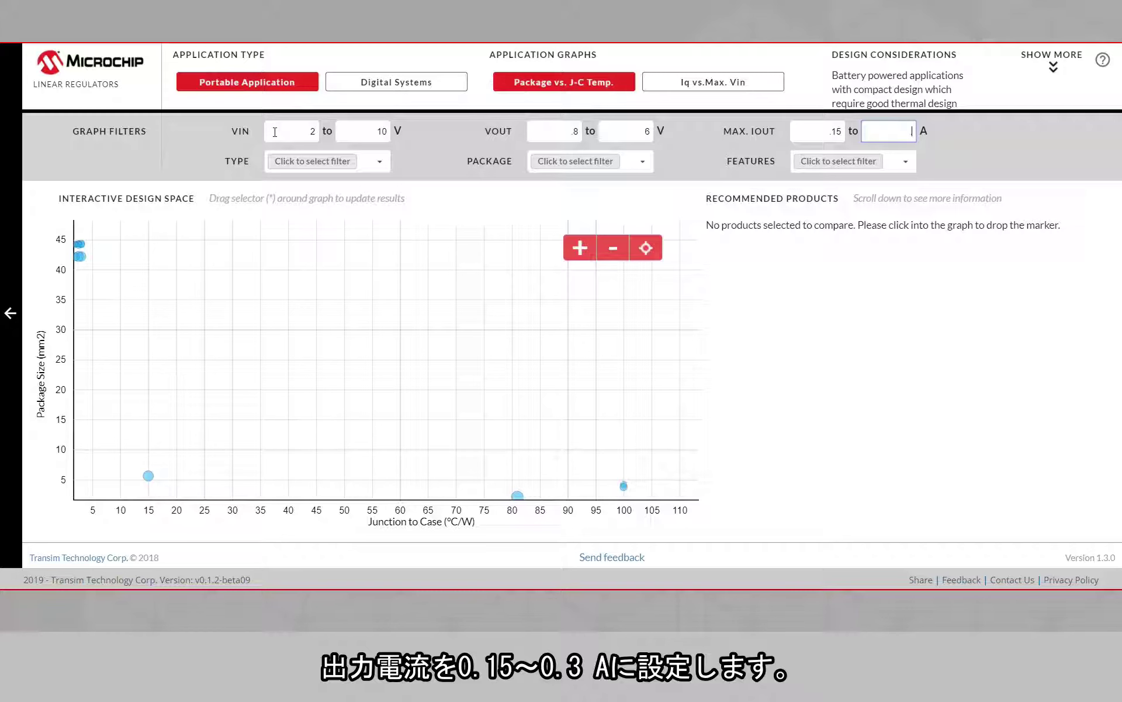
pyautogui.write('.3')
pyautogui.press('Tab')
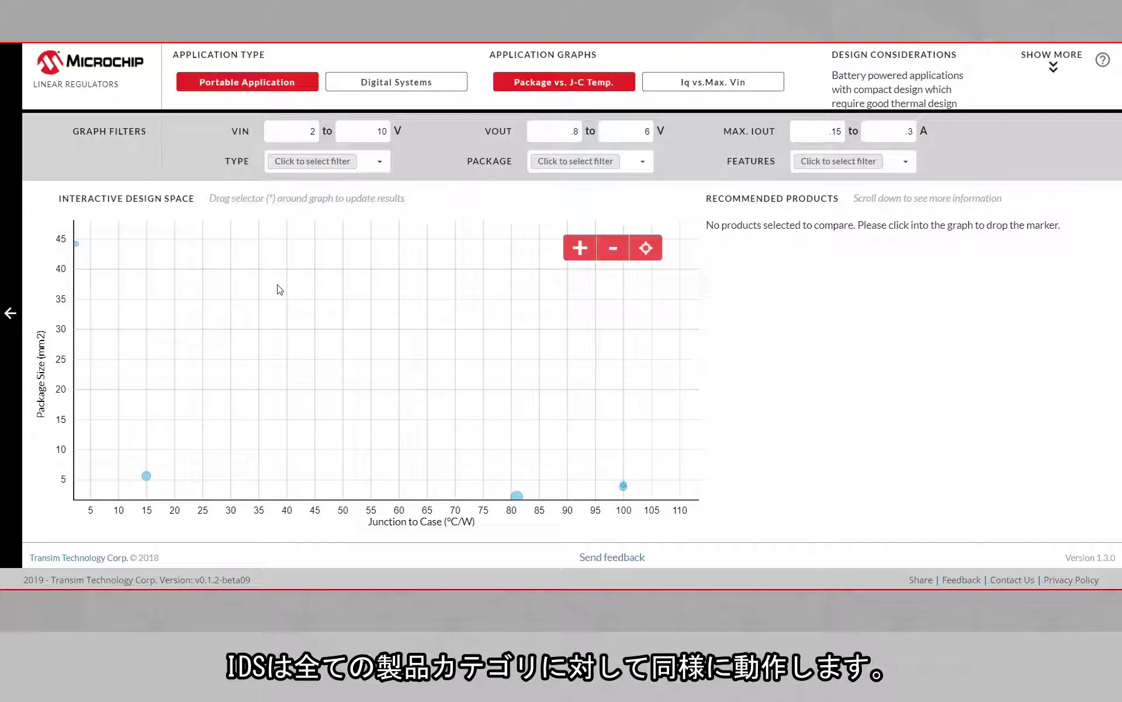
# Step: Drop a marker on the filtered LDO graph and move it near 70, 75 and 90 °C/W
pyautogui.click(199, 327)
pyautogui.click(454, 324)
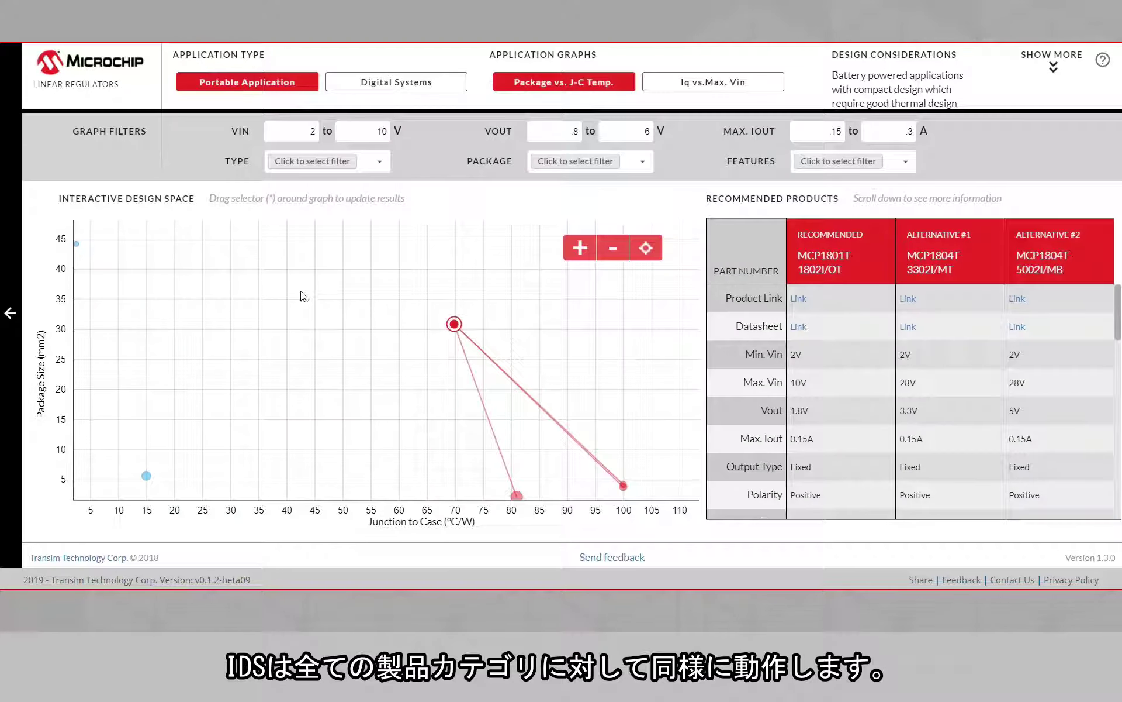
pyautogui.click(301, 296)
pyautogui.click(180, 345)
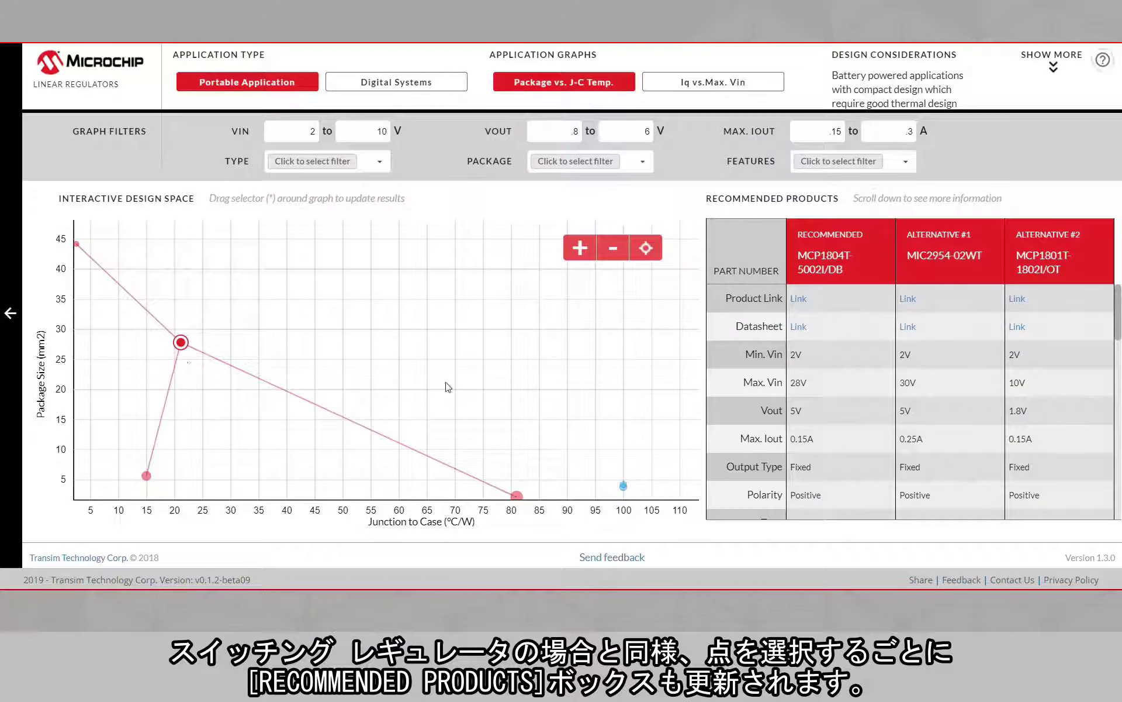
pyautogui.click(489, 383)
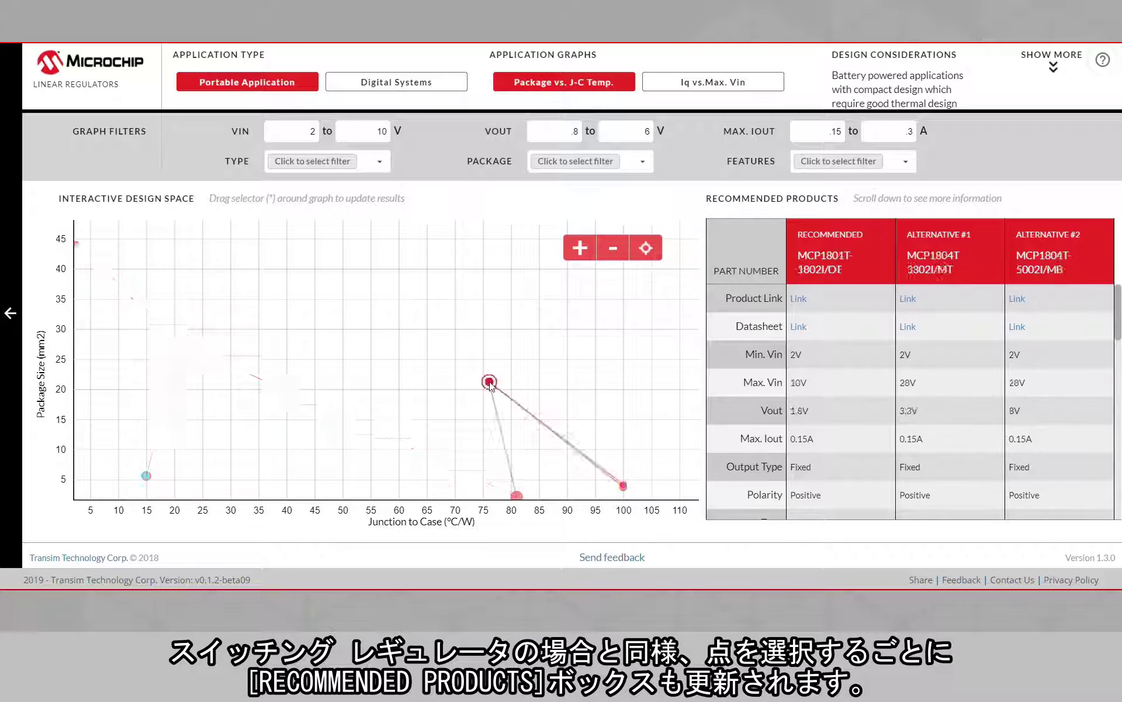
pyautogui.click(629, 351)
# Step: Move the marker across further spots, ending near 93 °C/W
pyautogui.click(572, 323)
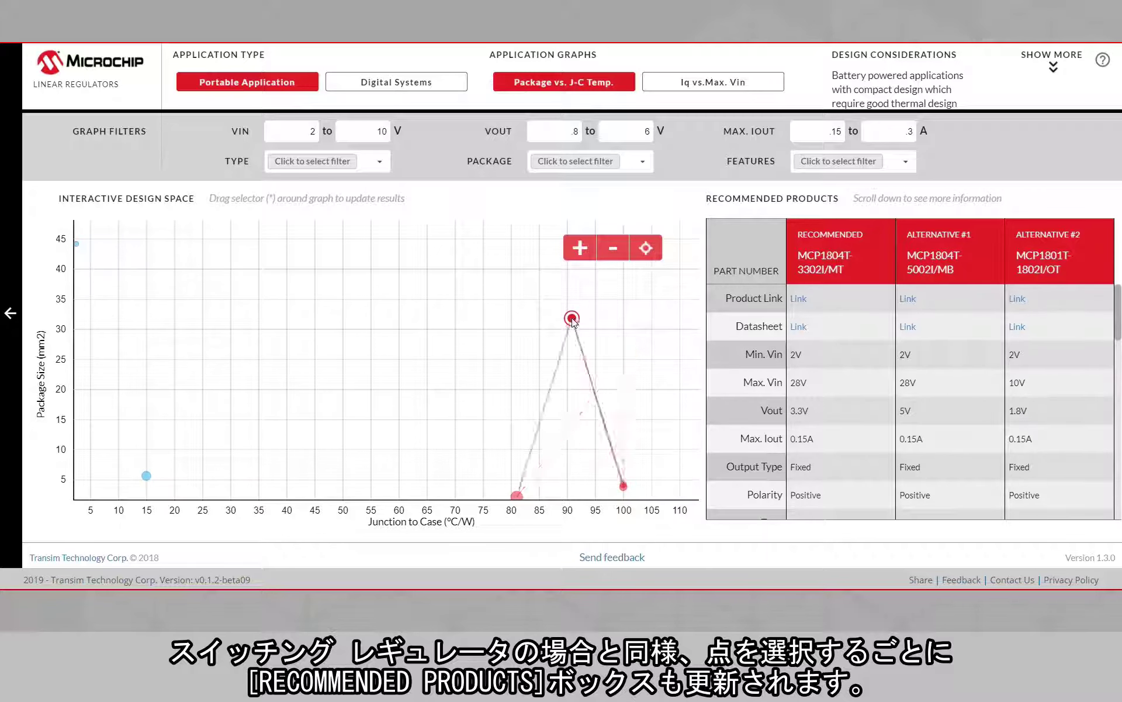
pyautogui.click(365, 340)
pyautogui.click(295, 408)
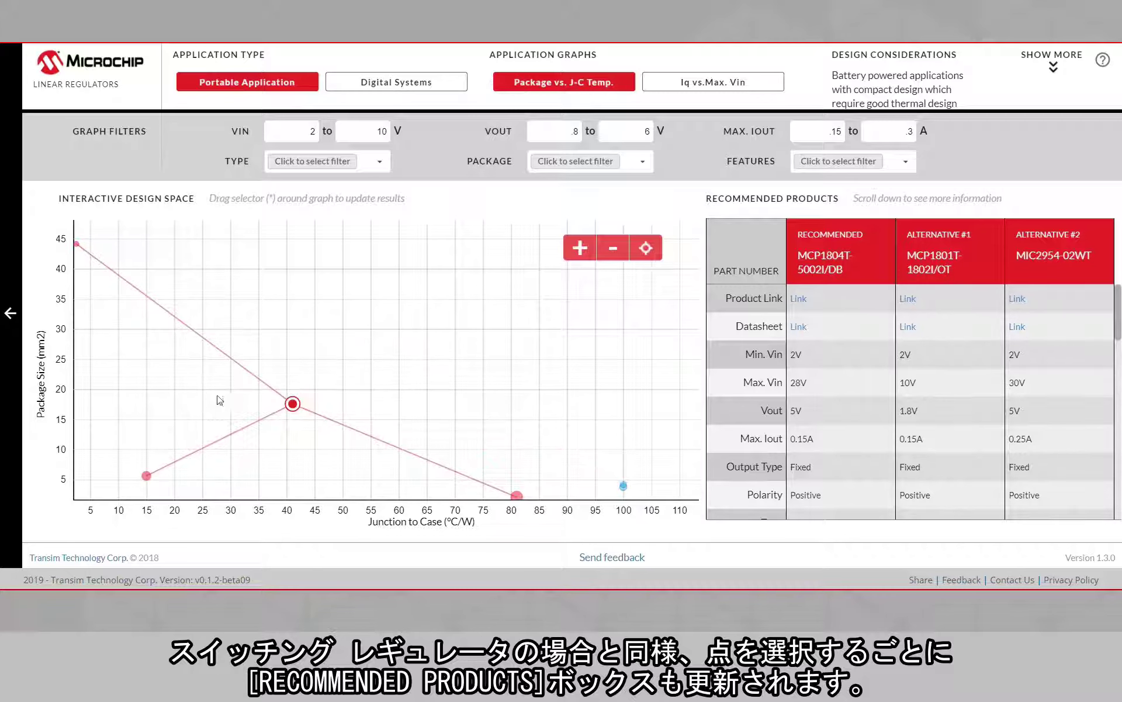
pyautogui.click(201, 390)
pyautogui.click(102, 319)
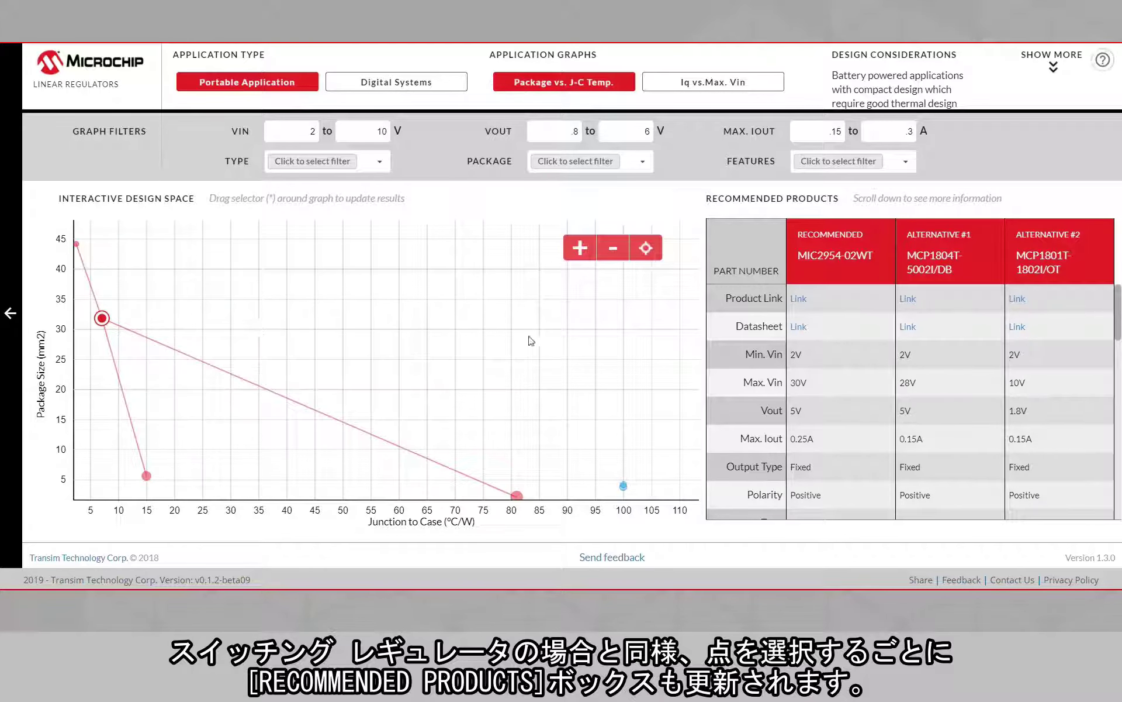
pyautogui.click(583, 341)
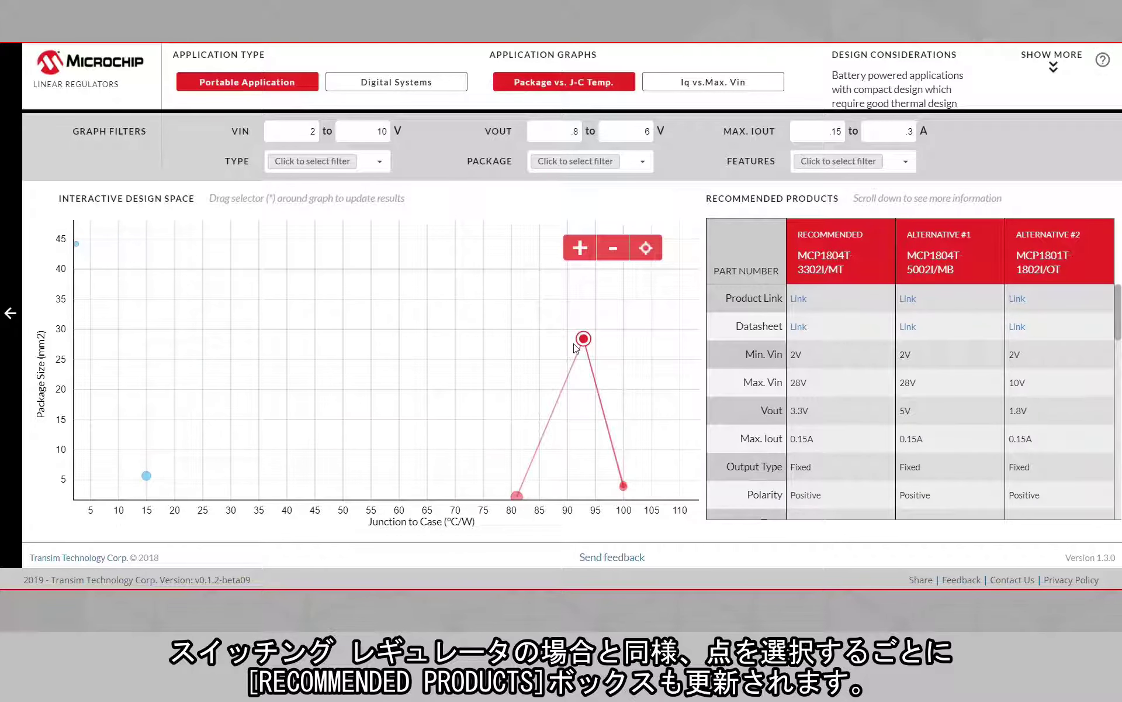